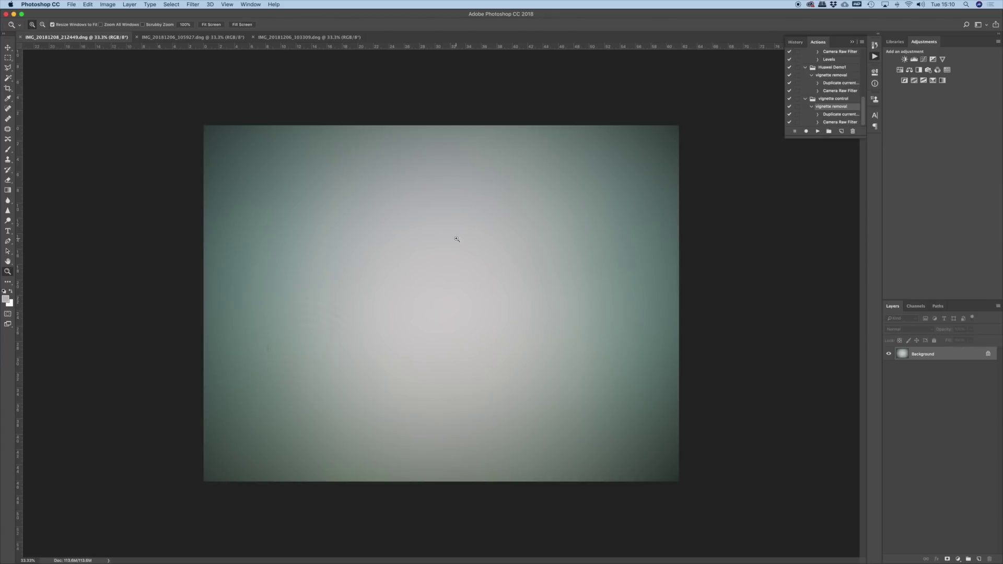
# - Compare the vignetting in the driveway and car park photos, and return to the plain grey test shot
pyautogui.click(213, 38)
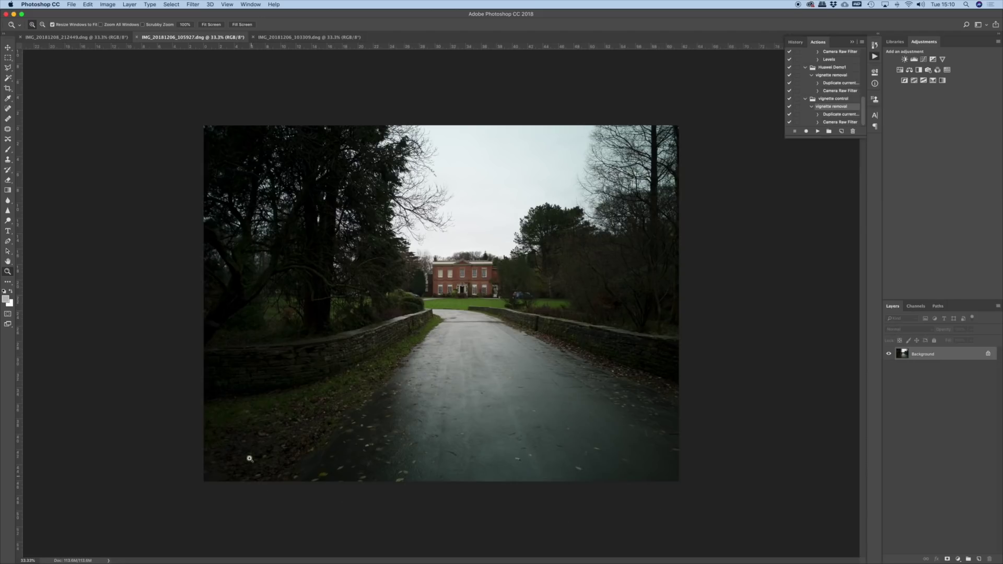
pyautogui.click(314, 37)
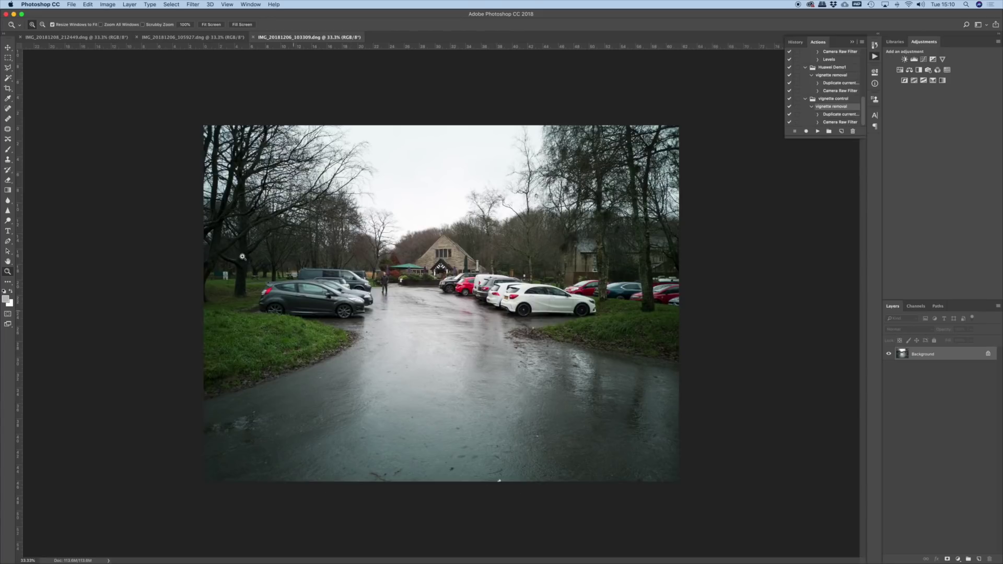
pyautogui.click(90, 40)
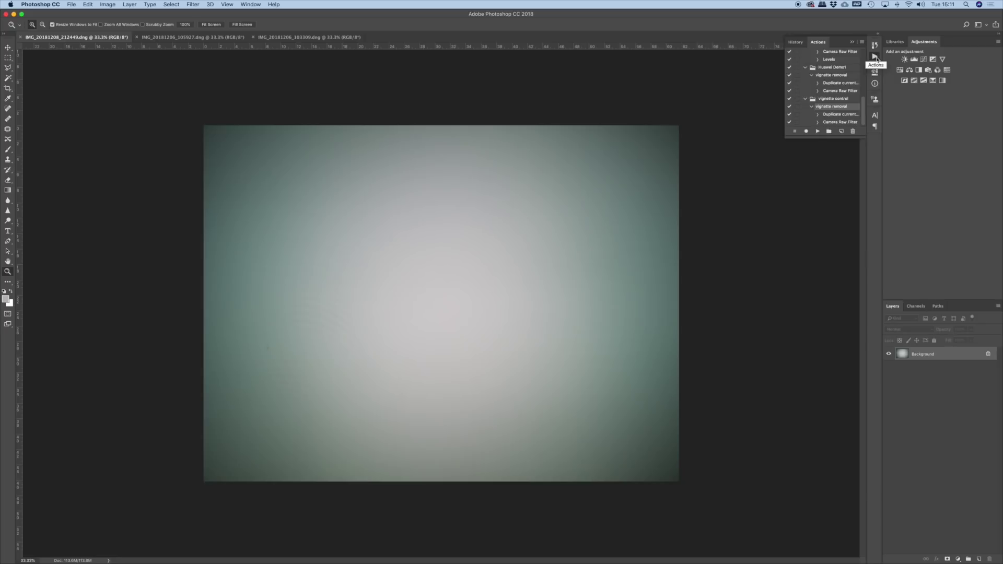
# - Create a new action set named "huawei p20 vignette"
pyautogui.click(876, 59)
pyautogui.click(877, 58)
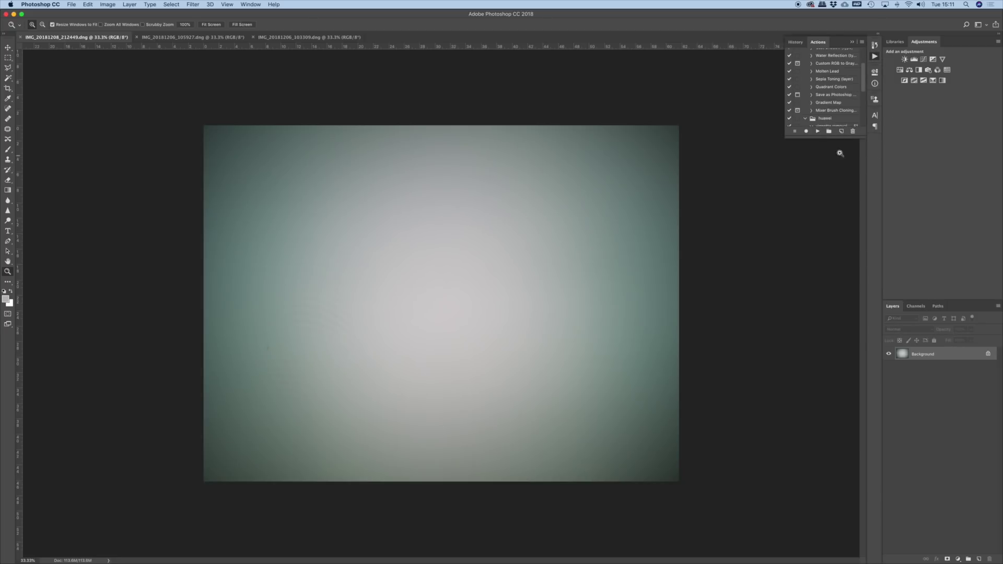
pyautogui.moveTo(862, 85); pyautogui.dragTo(864, 118)
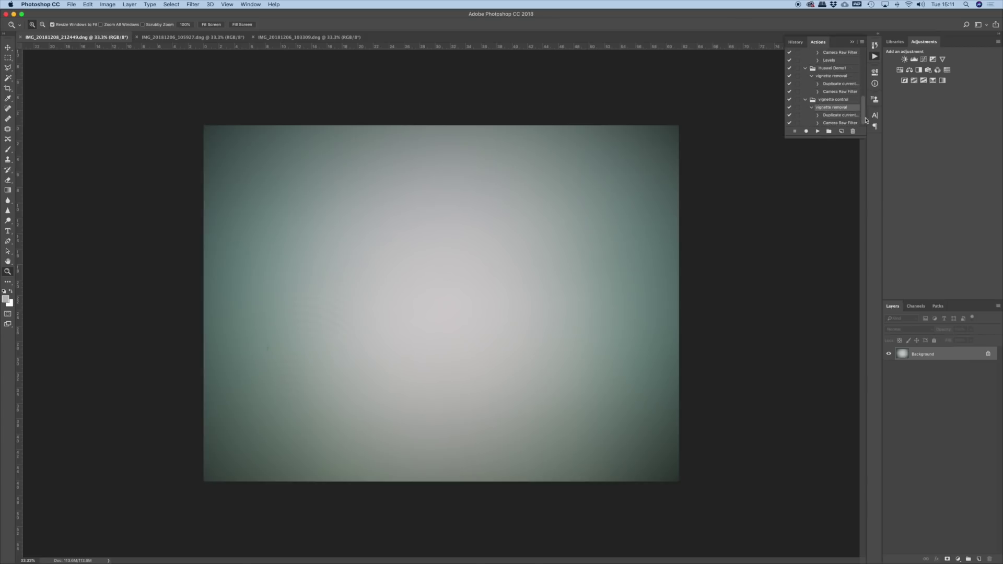
pyautogui.click(829, 133)
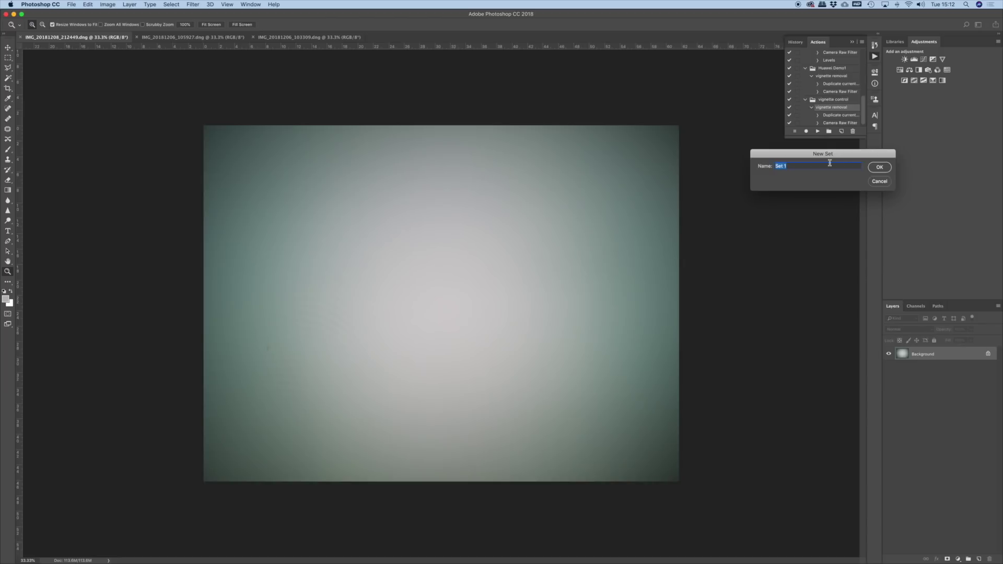
pyautogui.write('N')
pyautogui.write('uawe')
pyautogui.write('i p20 v')
pyautogui.write('ignw')
pyautogui.press('BackSpace')
pyautogui.write('ette')
pyautogui.click(881, 167)
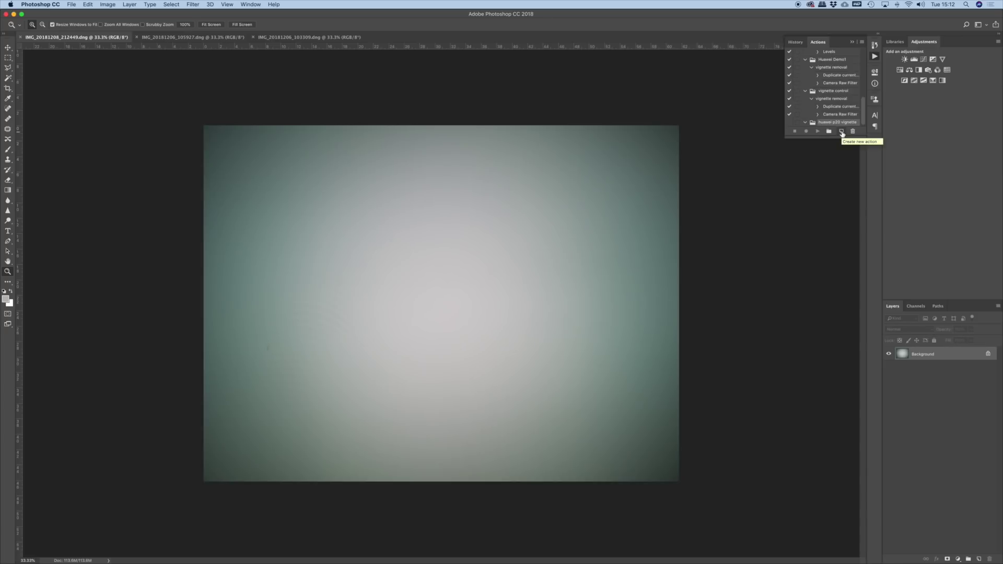
# - Create an action named "removal" in the huawei p20 vignette set and start recording it
pyautogui.click(841, 133)
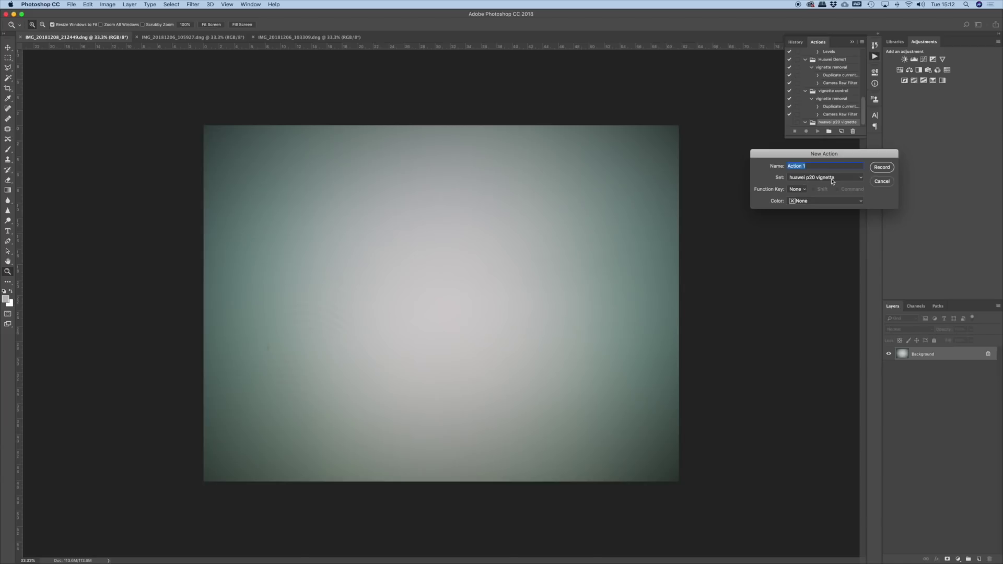
pyautogui.write('removal')
pyautogui.click(883, 168)
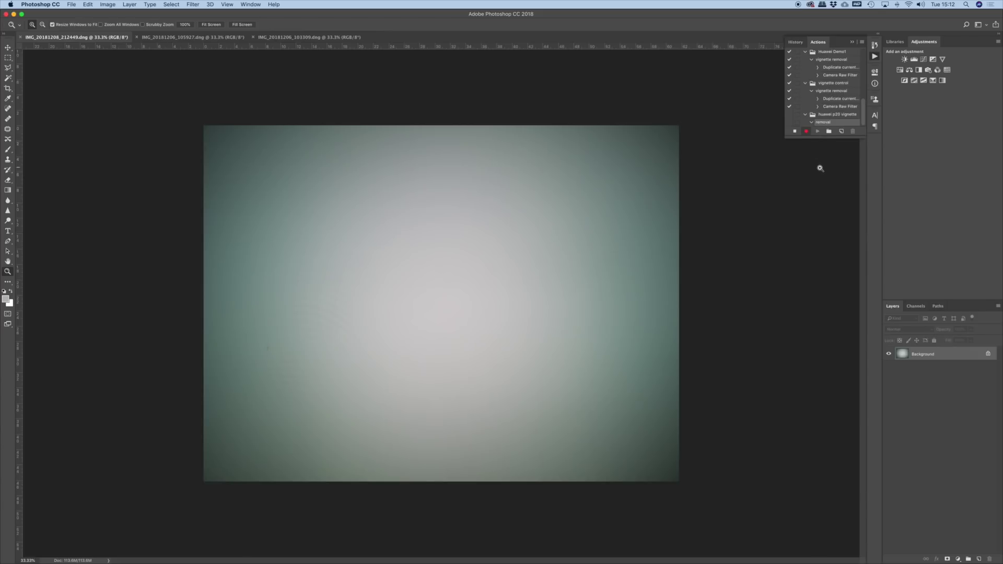
# - Duplicate the Background layer of the grey test shot as "Background copy" in the same document
pyautogui.rightClick(935, 356)
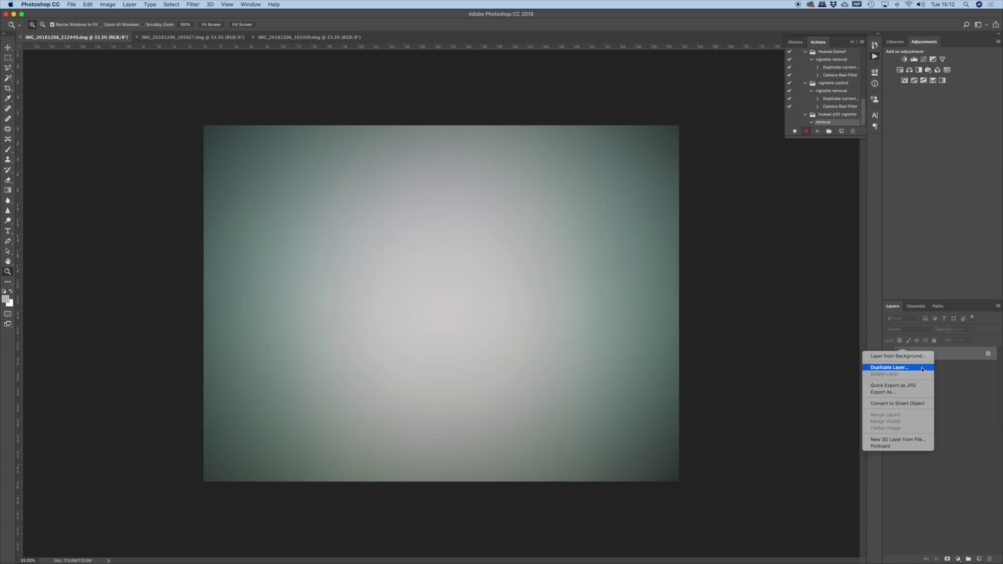
pyautogui.click(921, 370)
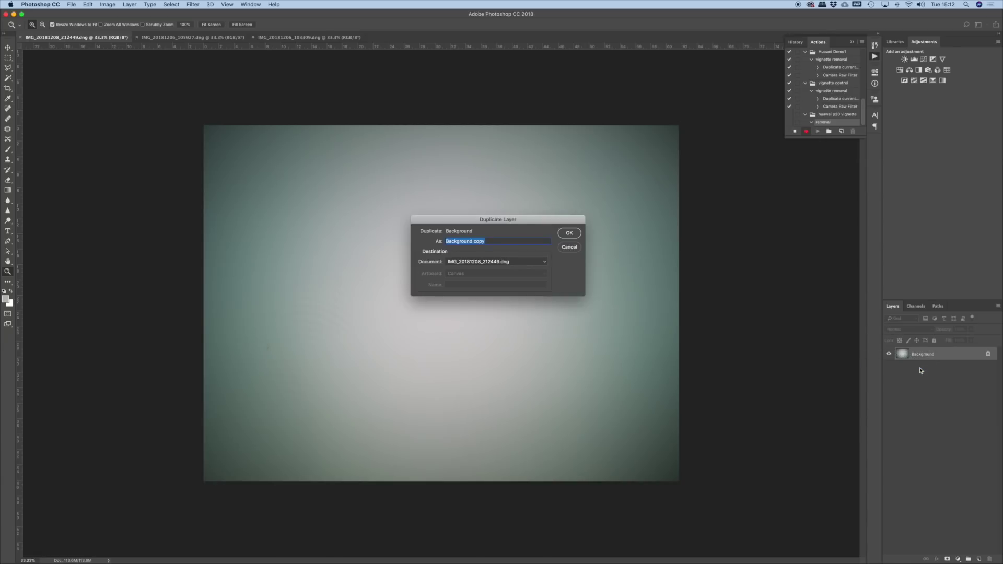
pyautogui.click(570, 234)
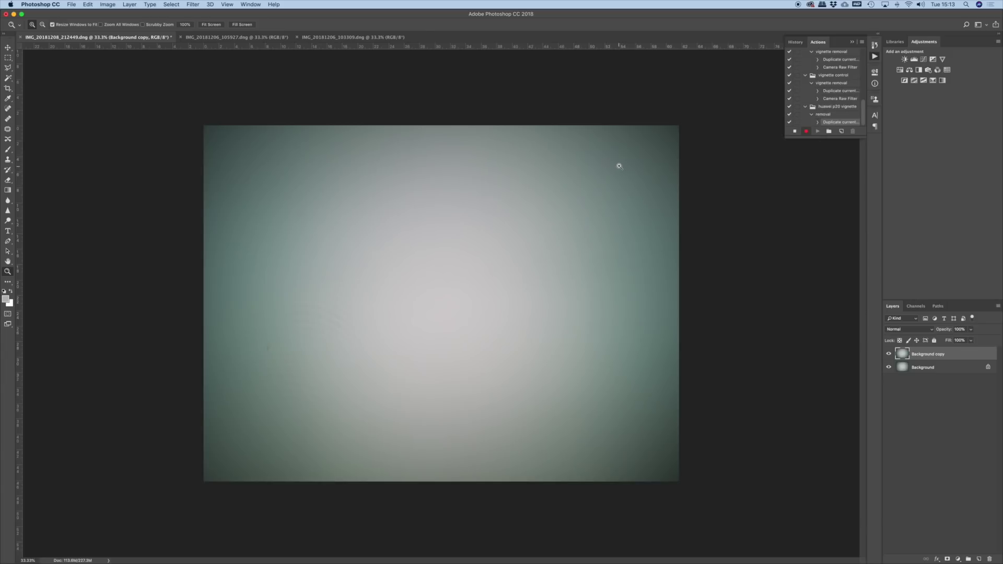
# - Open the Camera Raw Filter on the layer copy and set the lens correction vignetting amount to +42 with midpoint 0
pyautogui.click(194, 5)
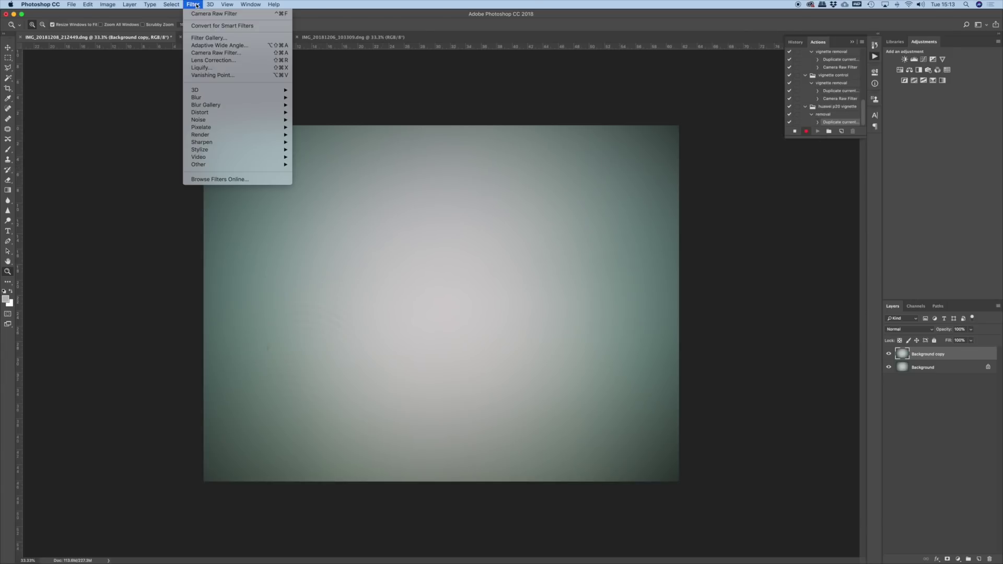
pyautogui.click(209, 54)
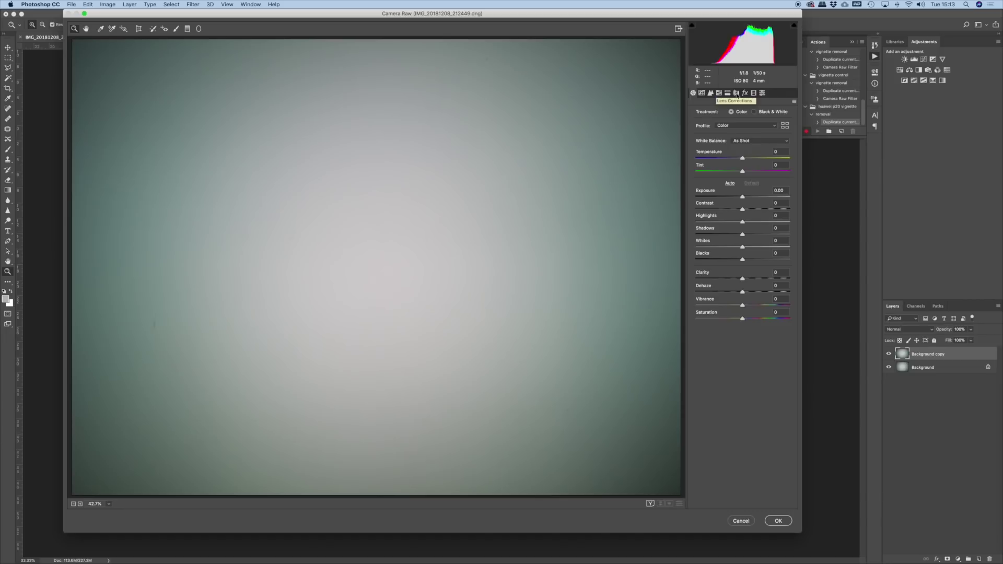
pyautogui.click(736, 93)
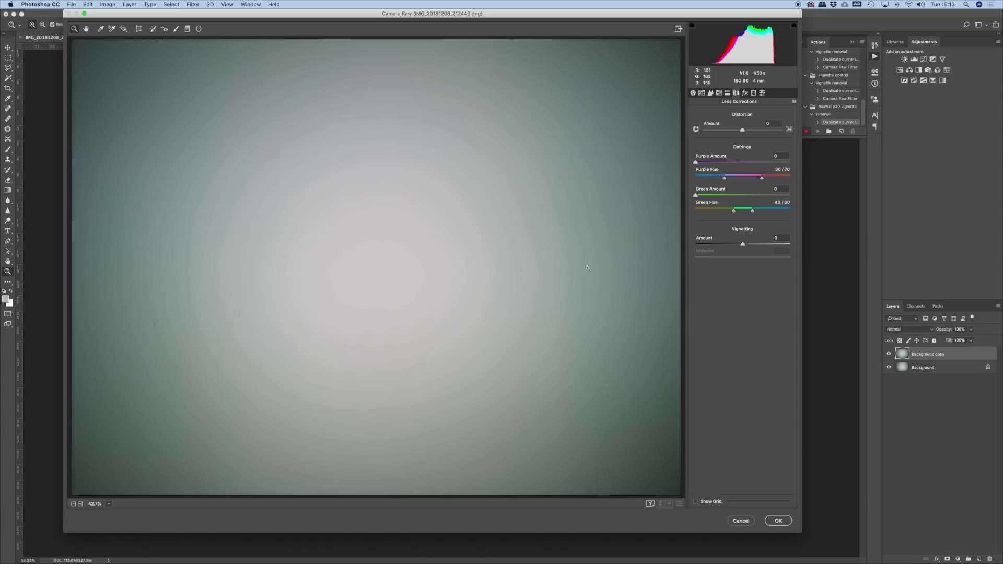
pyautogui.moveTo(743, 245); pyautogui.dragTo(724, 245)
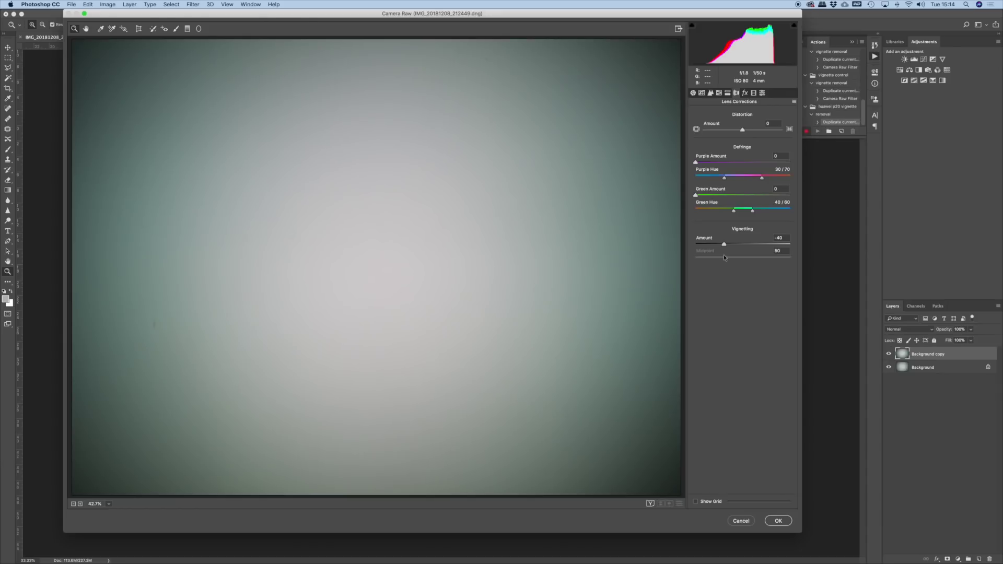
pyautogui.moveTo(724, 256); pyautogui.dragTo(745, 254)
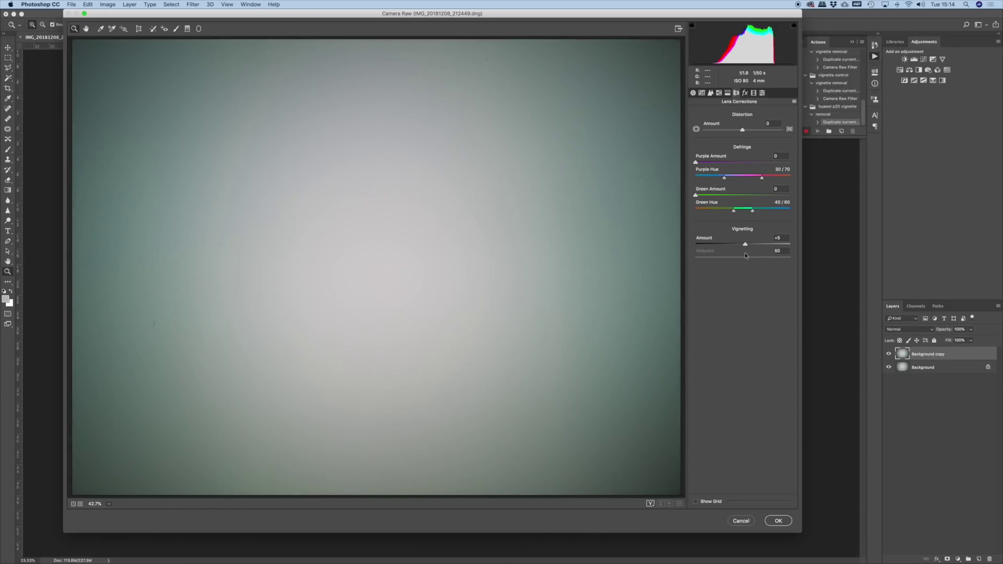
pyautogui.moveTo(745, 253); pyautogui.dragTo(765, 253)
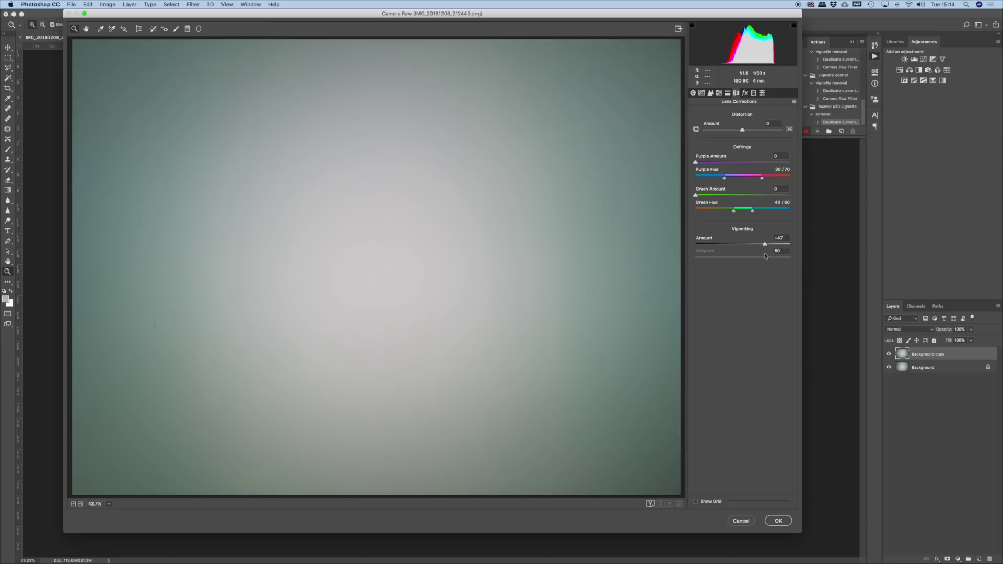
pyautogui.moveTo(764, 254); pyautogui.dragTo(762, 254)
pyautogui.moveTo(743, 257); pyautogui.dragTo(686, 261)
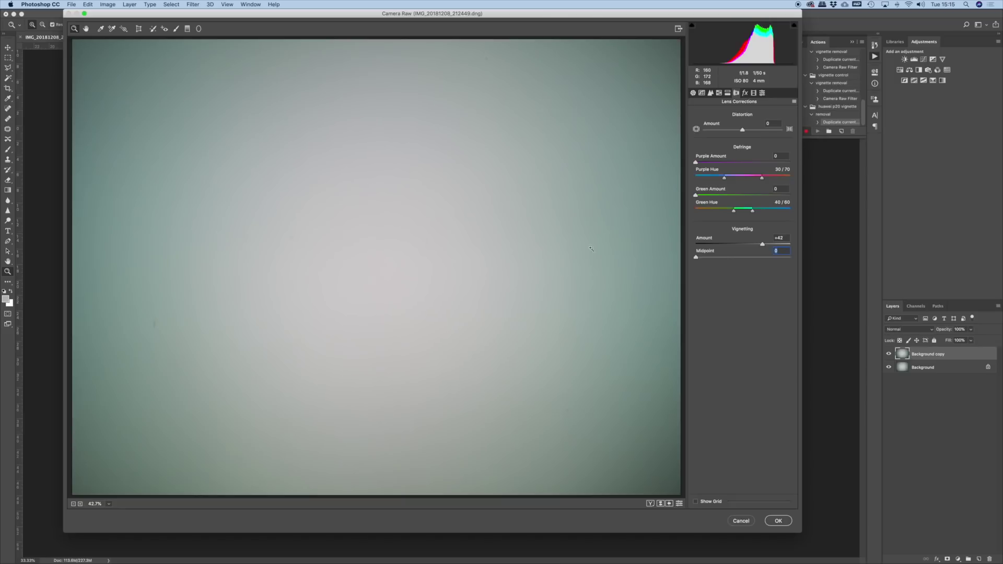
# - Add a radial filter left of the image centre and widen it into a tall ellipse spanning nearly the full image height
pyautogui.click(199, 29)
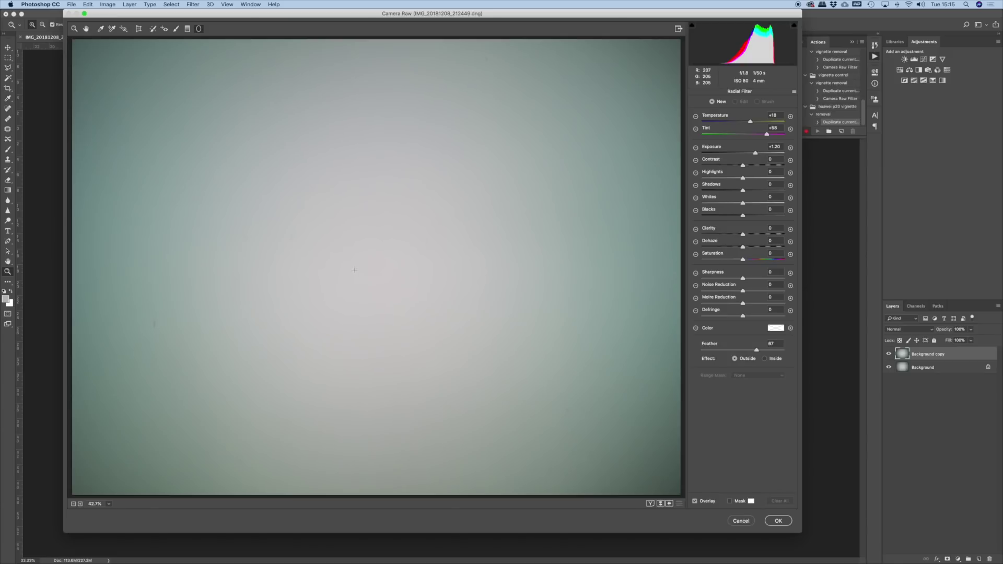
pyautogui.moveTo(352, 270)
pyautogui.mouseDown()
pyautogui.moveTo(355, 69)
pyautogui.moveTo(356, 119)
pyautogui.mouseUp()
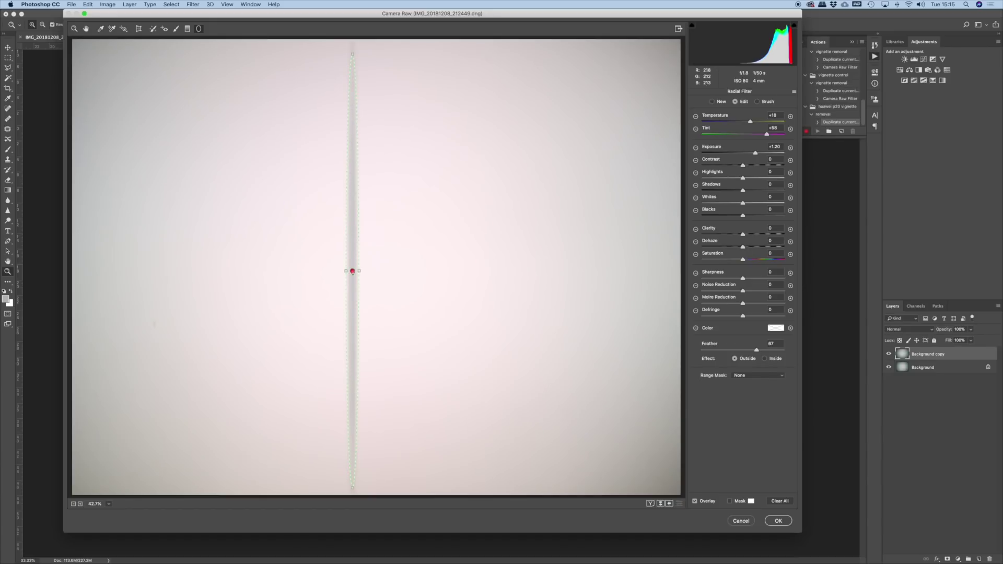
pyautogui.moveTo(359, 274); pyautogui.dragTo(521, 270)
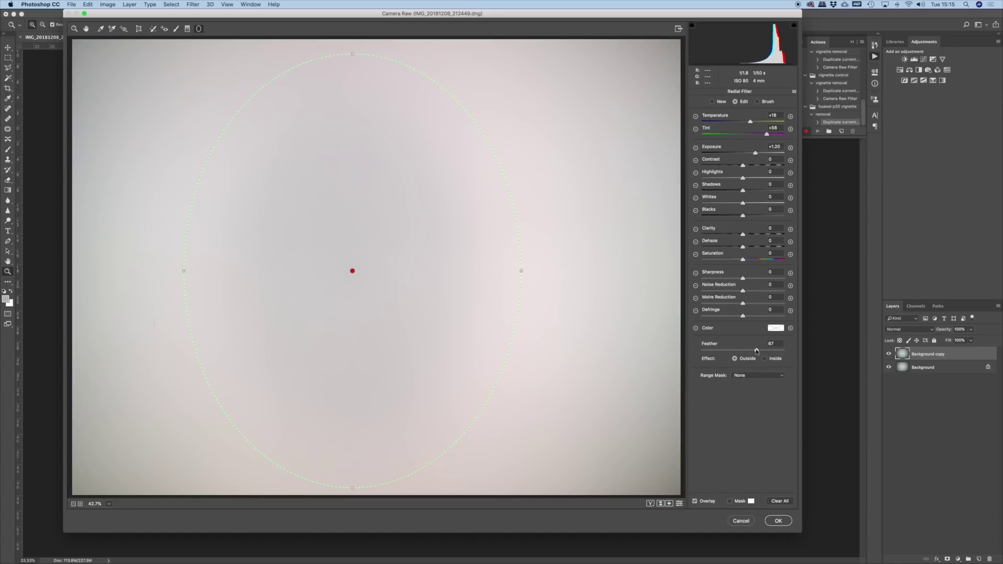
# - Set the radial filter's feather to 71 and its exposure to +1.10
pyautogui.moveTo(756, 351); pyautogui.dragTo(682, 350)
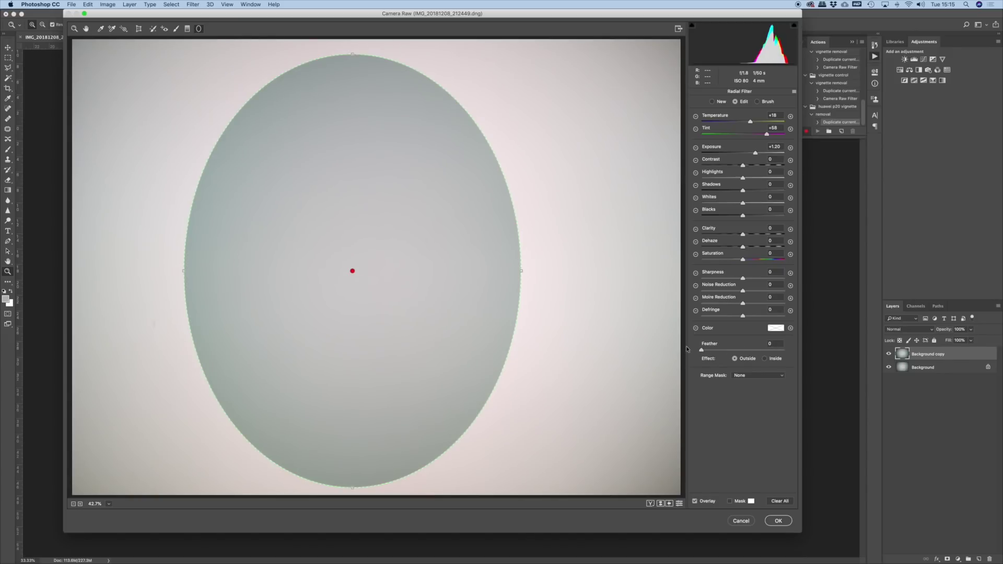
pyautogui.moveTo(700, 348); pyautogui.dragTo(730, 350)
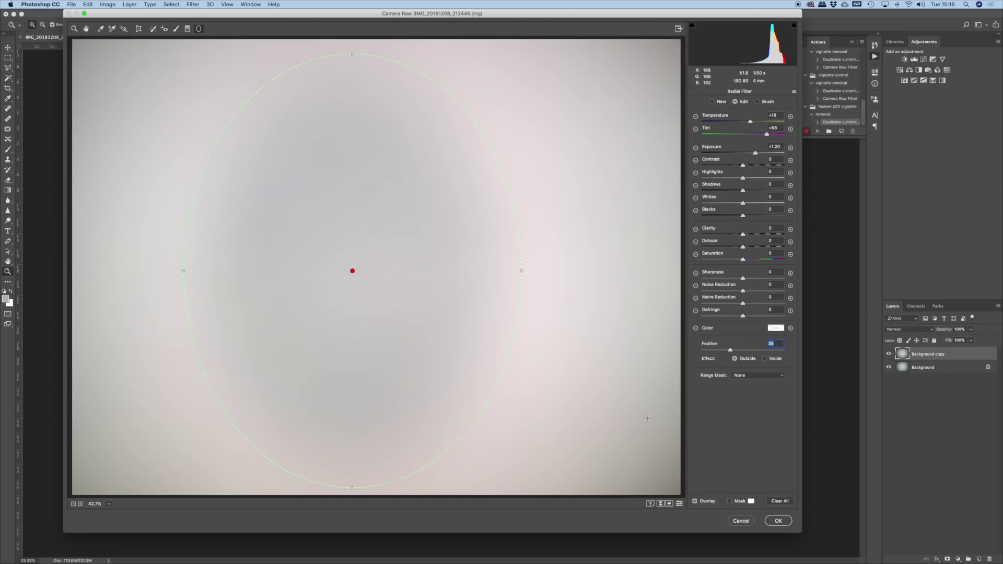
pyautogui.moveTo(730, 350); pyautogui.dragTo(760, 353)
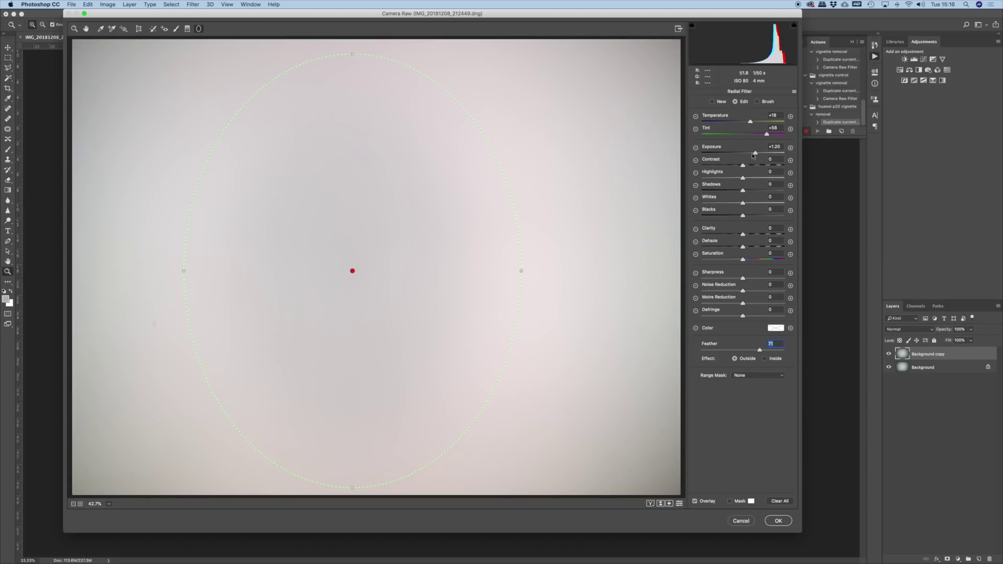
pyautogui.moveTo(757, 155); pyautogui.dragTo(744, 155)
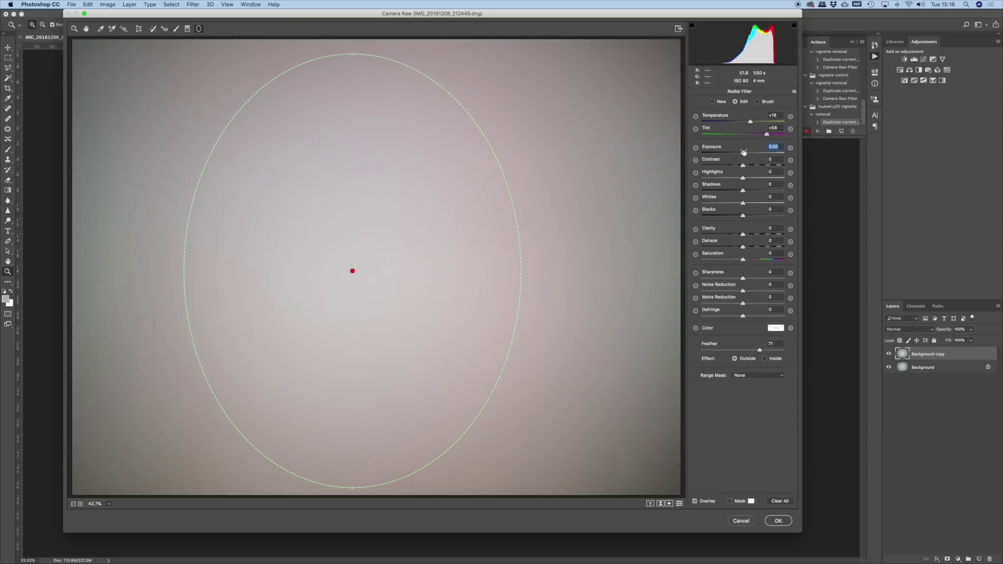
pyautogui.moveTo(743, 154); pyautogui.dragTo(754, 155)
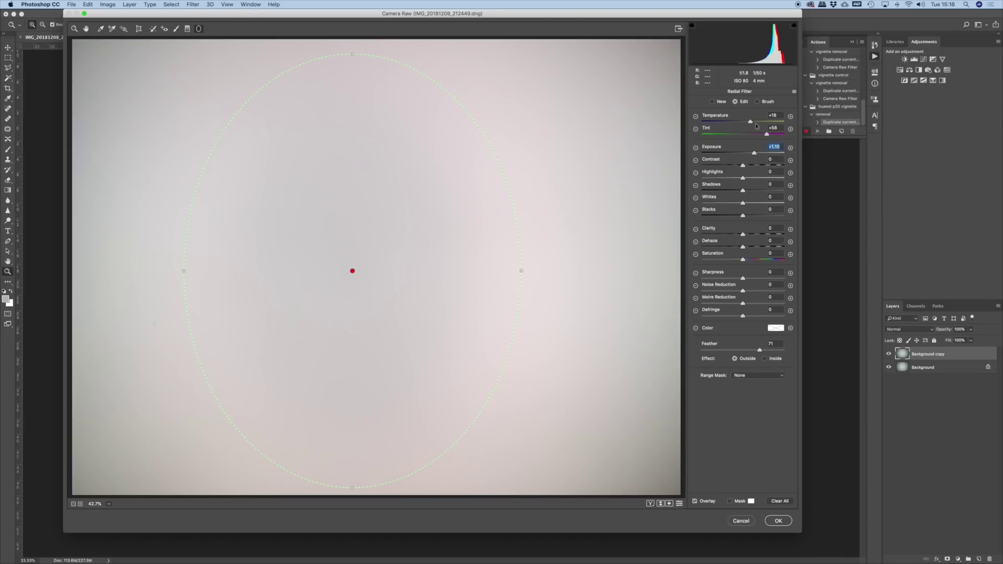
# - Fine-tune the radial filter's temperature and tint to neutralise the green cast, and apply the Camera Raw adjustments
pyautogui.moveTo(750, 124)
pyautogui.mouseDown()
pyautogui.moveTo(710, 123)
pyautogui.moveTo(760, 123)
pyautogui.moveTo(701, 122)
pyautogui.moveTo(766, 123)
pyautogui.moveTo(740, 125)
pyautogui.moveTo(750, 123)
pyautogui.mouseUp()
pyautogui.moveTo(769, 135); pyautogui.dragTo(751, 124)
pyautogui.moveTo(763, 136); pyautogui.dragTo(765, 138)
pyautogui.click(764, 137)
pyautogui.click(781, 522)
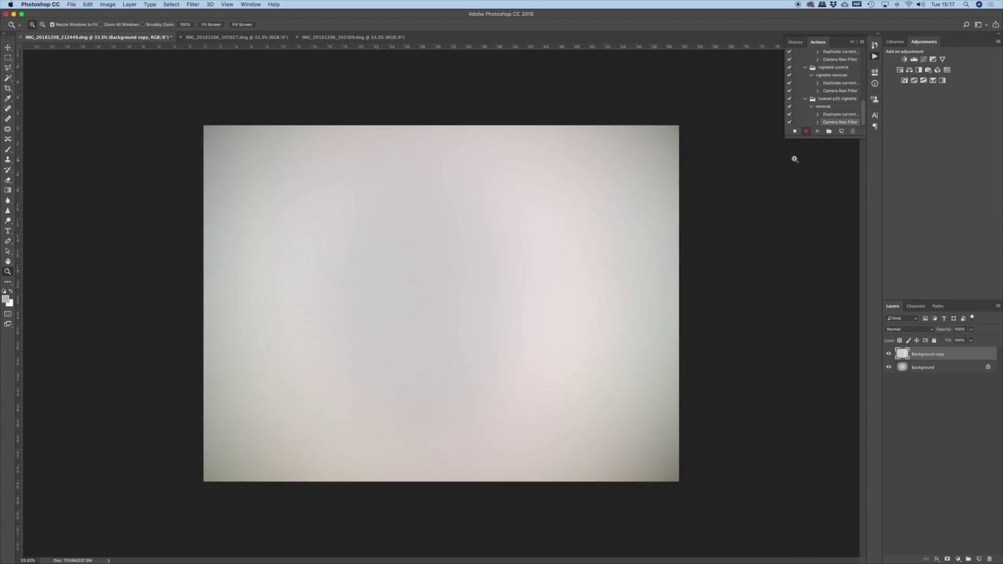
# - Stop recording the removal action and select the huawei p20 vignette set
pyautogui.click(795, 132)
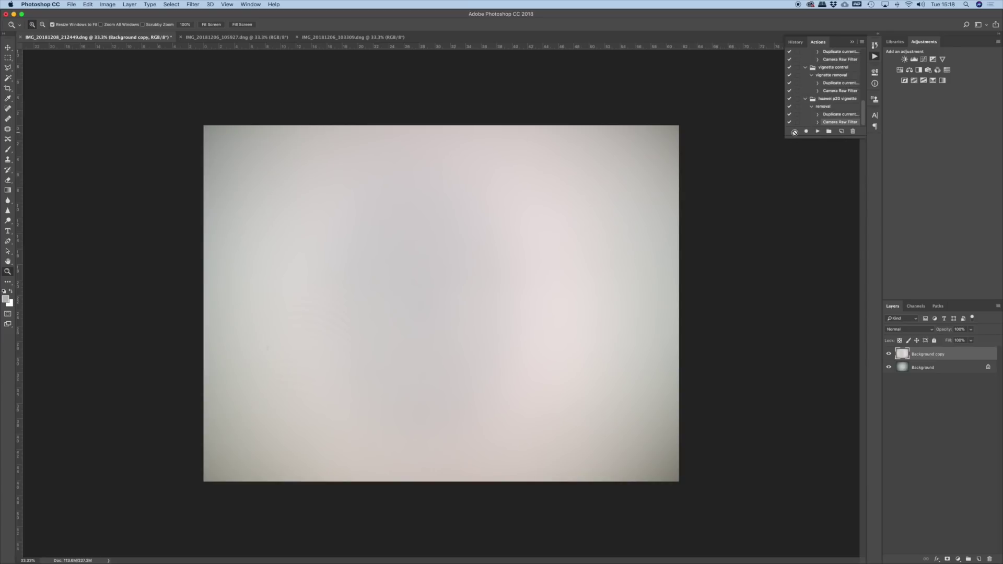
pyautogui.click(842, 100)
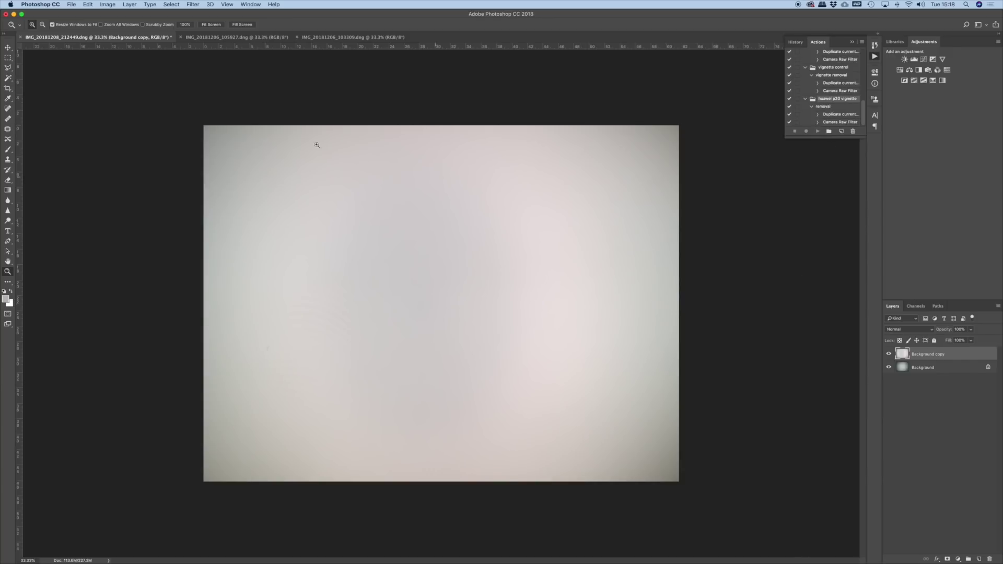
# - Run the removal action on the driveway photo IMG_20181206_105927.dng
pyautogui.click(250, 37)
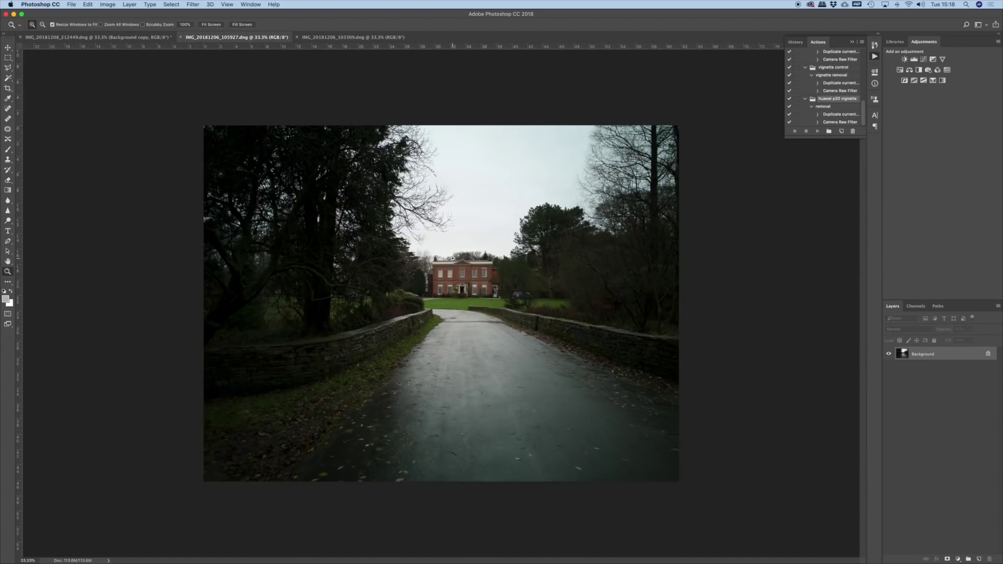
pyautogui.click(835, 107)
pyautogui.click(817, 131)
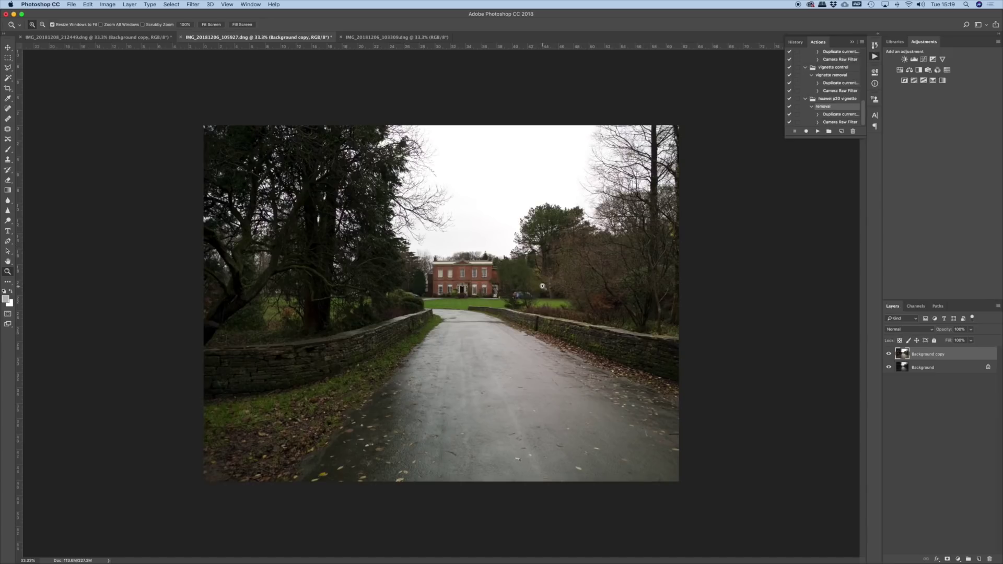
# - Run the removal action on the car park photo
pyautogui.click(410, 37)
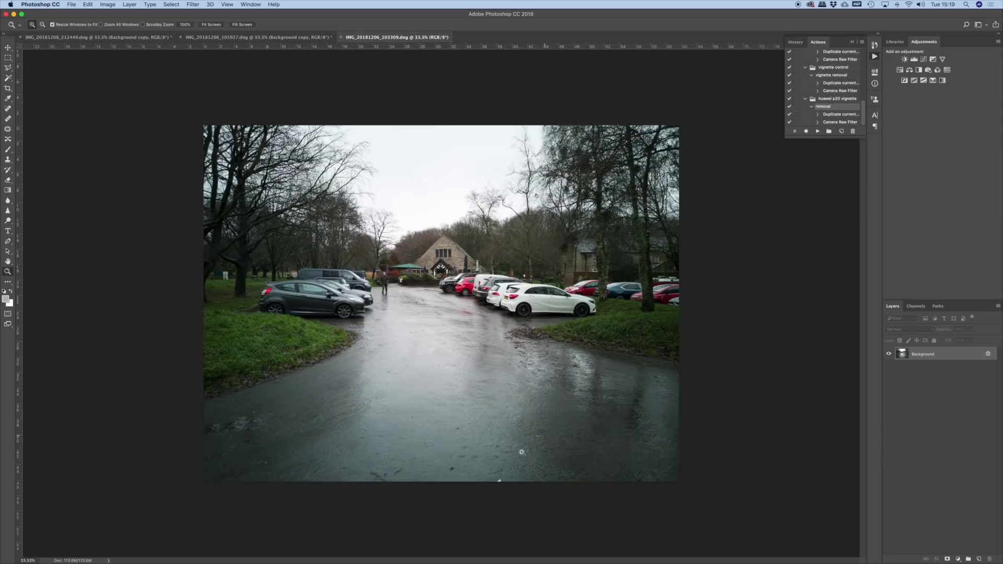
pyautogui.click(818, 131)
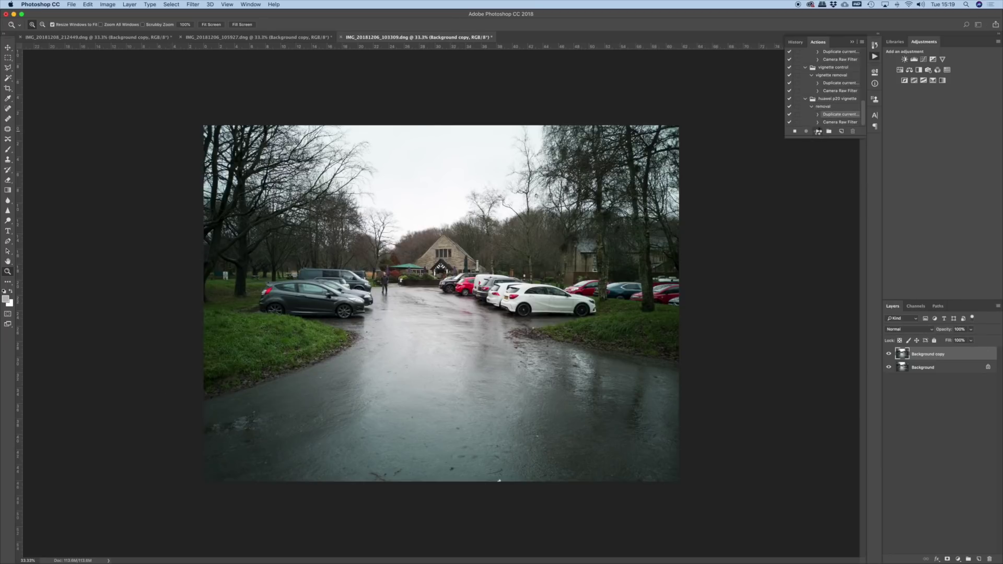